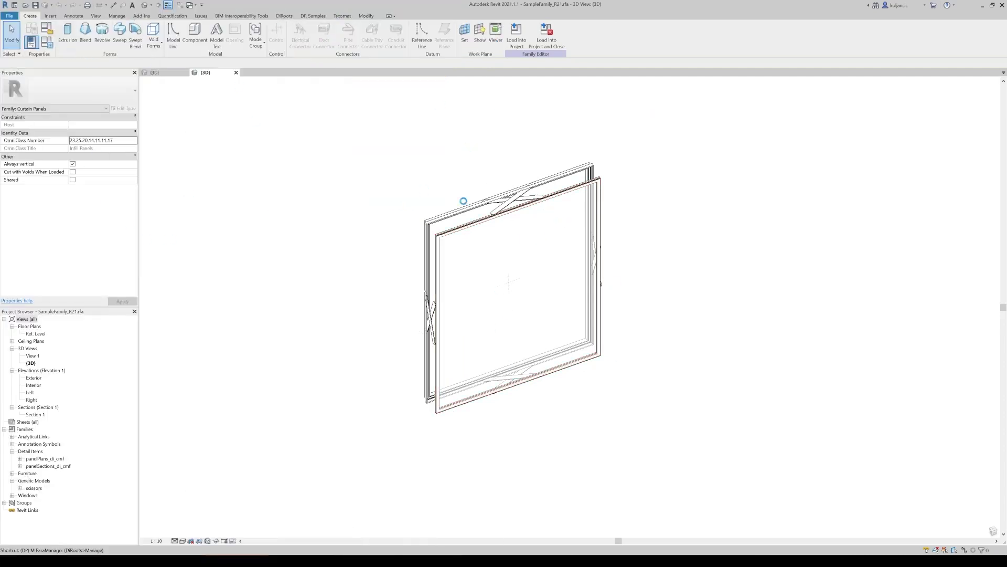
- Reposition the ParaManager window and view the Additional Attributes dropdown
{"action": "mouse_move", "coordinate": [491, 164]}
{"action": "left_mouse_down"}
{"action": "mouse_move", "coordinate": [499, 380]}
{"action": "mouse_move", "coordinate": [440, 170]}
{"action": "left_mouse_up"}
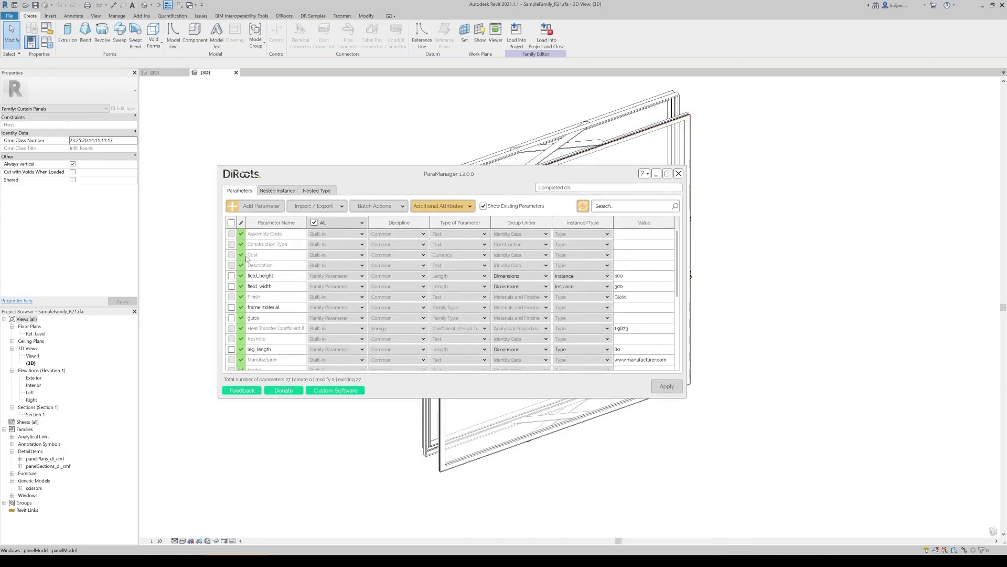
{"action": "left_click", "coordinate": [459, 206]}
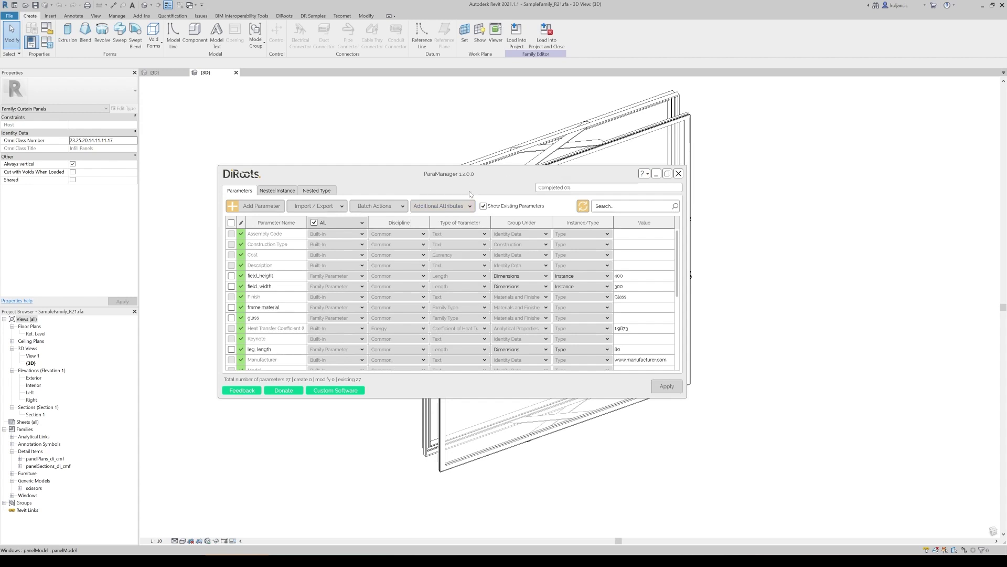
- On the Nested Instance tab, show the frameModel and first scissors instance parameters
{"action": "left_click", "coordinate": [277, 191]}
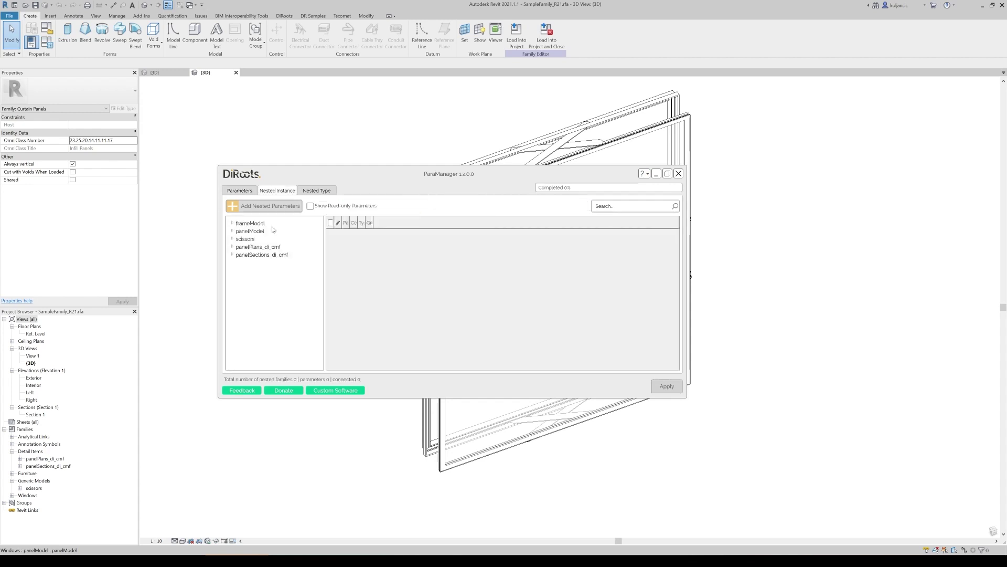
{"action": "left_click", "coordinate": [232, 223]}
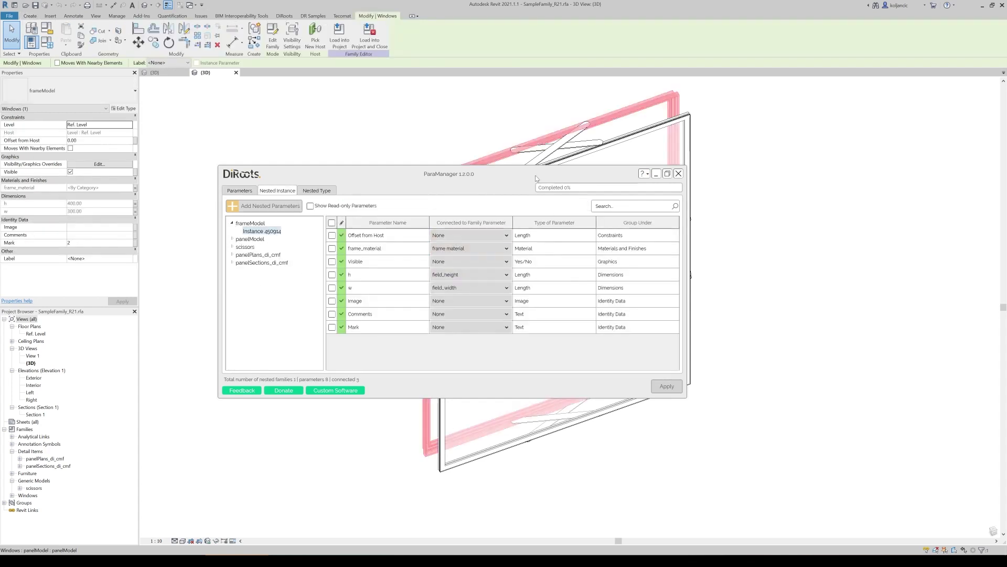
{"action": "left_click_drag", "start_coordinate": [538, 179], "coordinate": [583, 187]}
{"action": "left_click", "coordinate": [279, 256]}
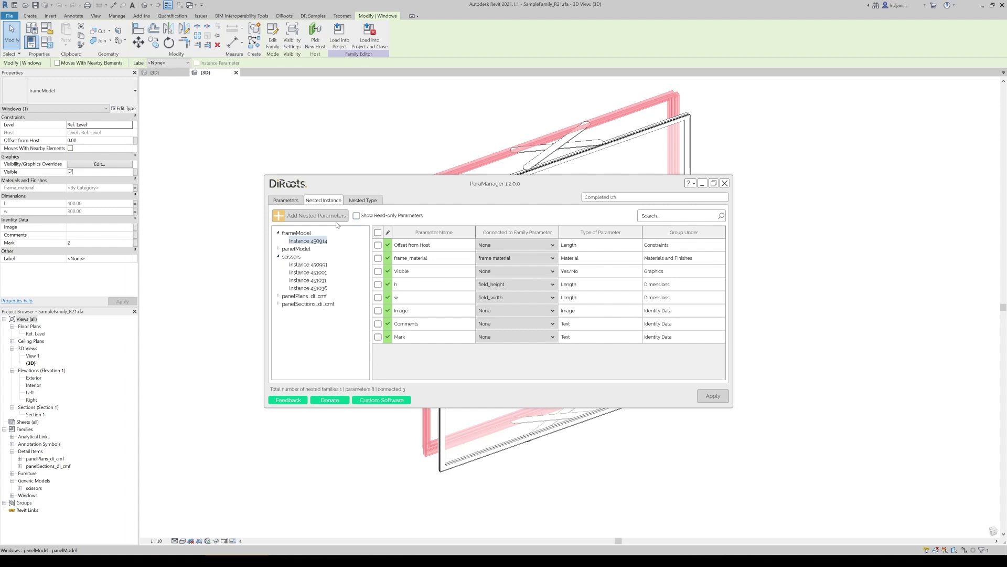
{"action": "left_click_drag", "start_coordinate": [474, 191], "coordinate": [415, 278]}
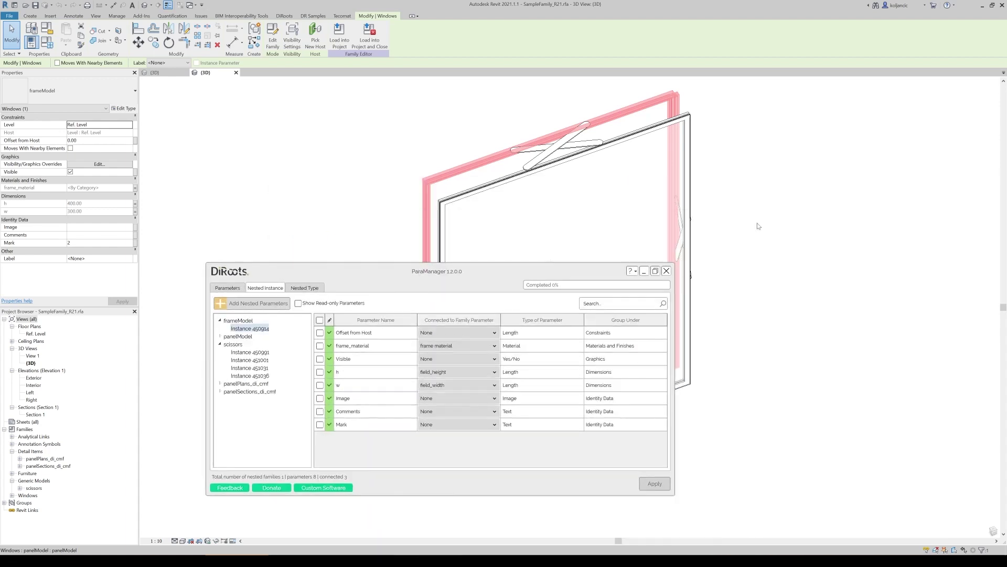
{"action": "left_click_drag", "start_coordinate": [481, 273], "coordinate": [526, 250]}
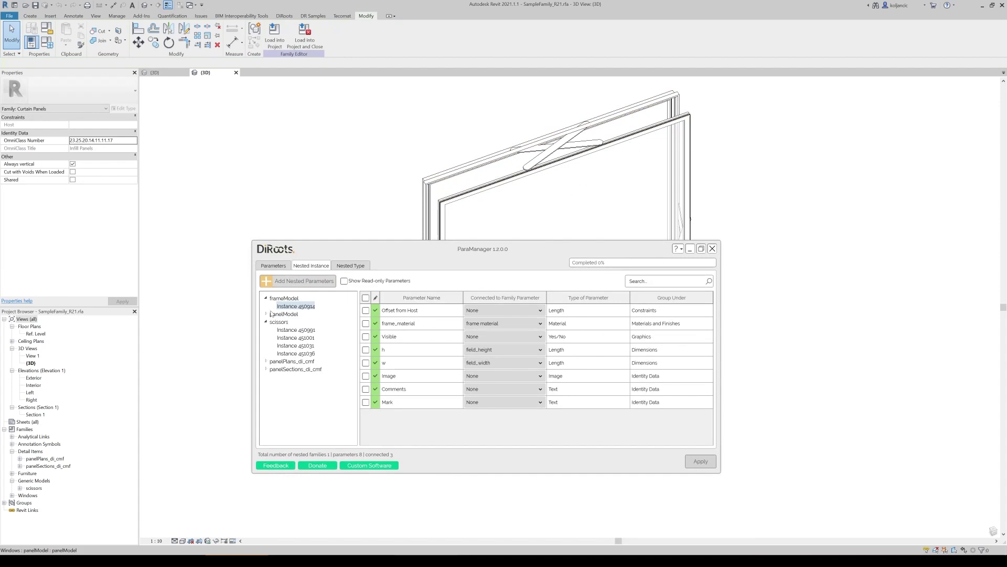
{"action": "left_click", "coordinate": [296, 330]}
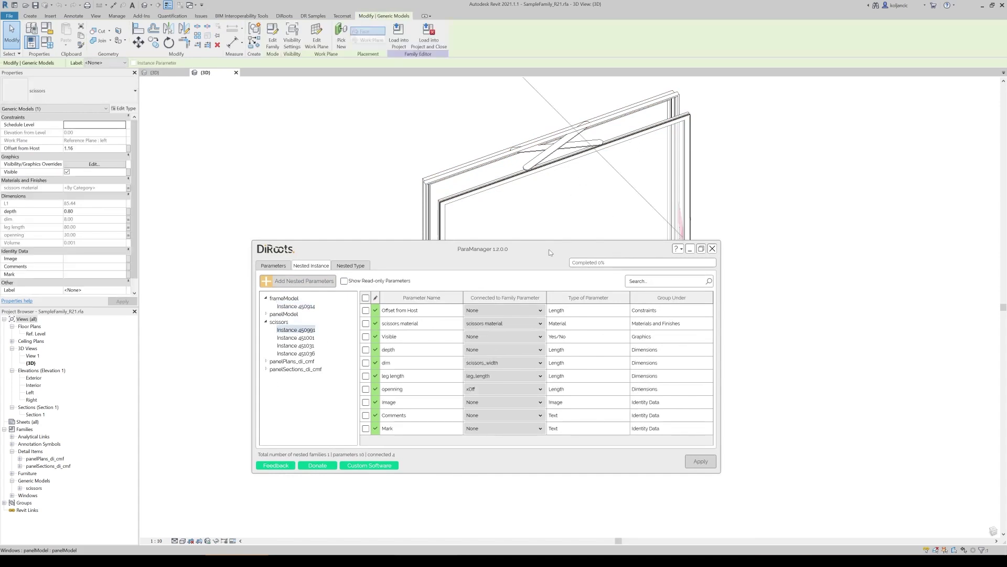
- Select the four scissors instances, then all nested families, and cancel the constraints error
{"action": "mouse_move", "coordinate": [549, 249]}
{"action": "left_mouse_down"}
{"action": "mouse_move", "coordinate": [514, 440]}
{"action": "mouse_move", "coordinate": [533, 206]}
{"action": "mouse_move", "coordinate": [463, 473]}
{"action": "mouse_move", "coordinate": [486, 201]}
{"action": "mouse_move", "coordinate": [523, 167]}
{"action": "left_mouse_up"}
{"action": "left_click", "coordinate": [285, 311], "text": "shift"}
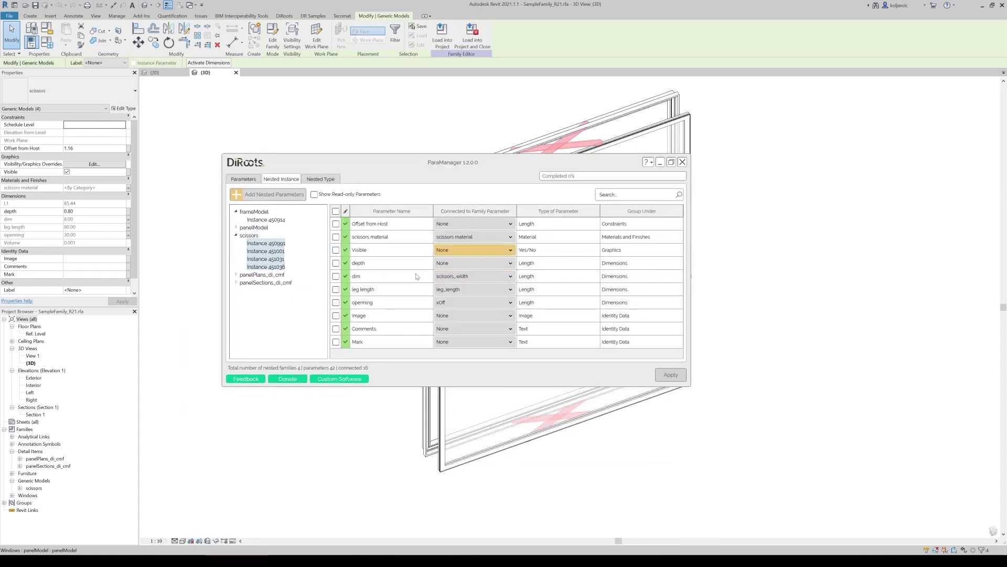
{"action": "left_click", "coordinate": [266, 220]}
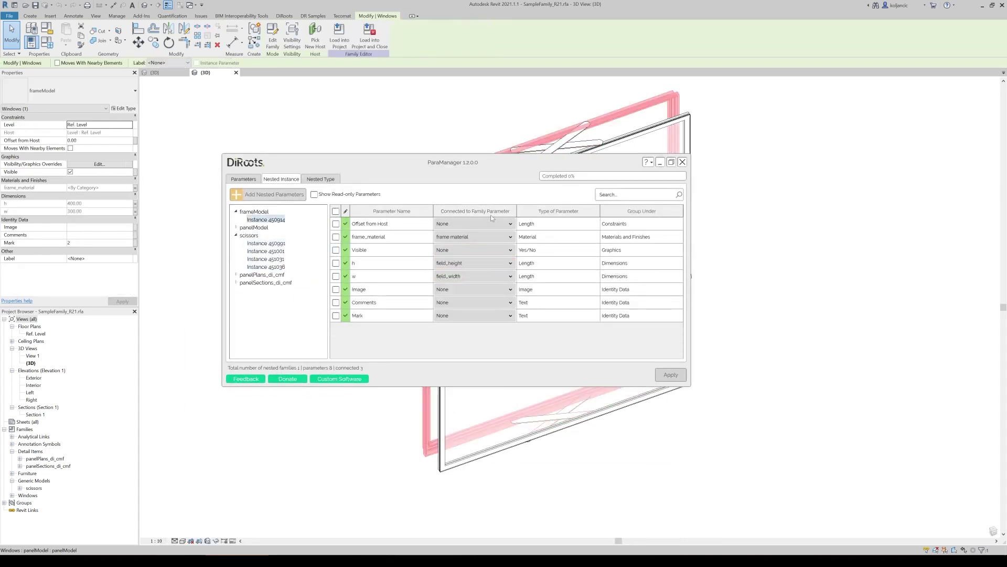
{"action": "left_click", "coordinate": [254, 211]}
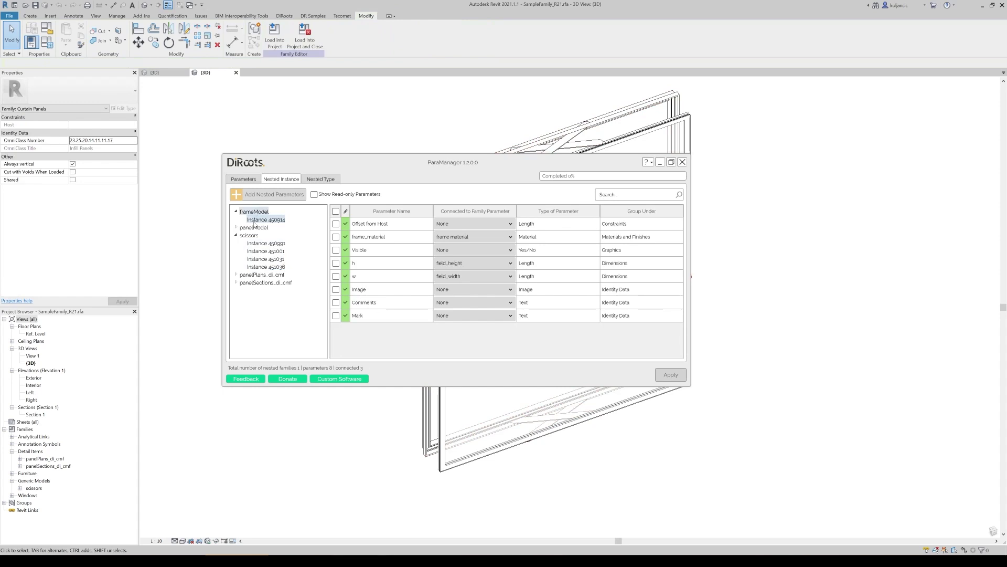
{"action": "left_click", "coordinate": [265, 282], "text": "shift"}
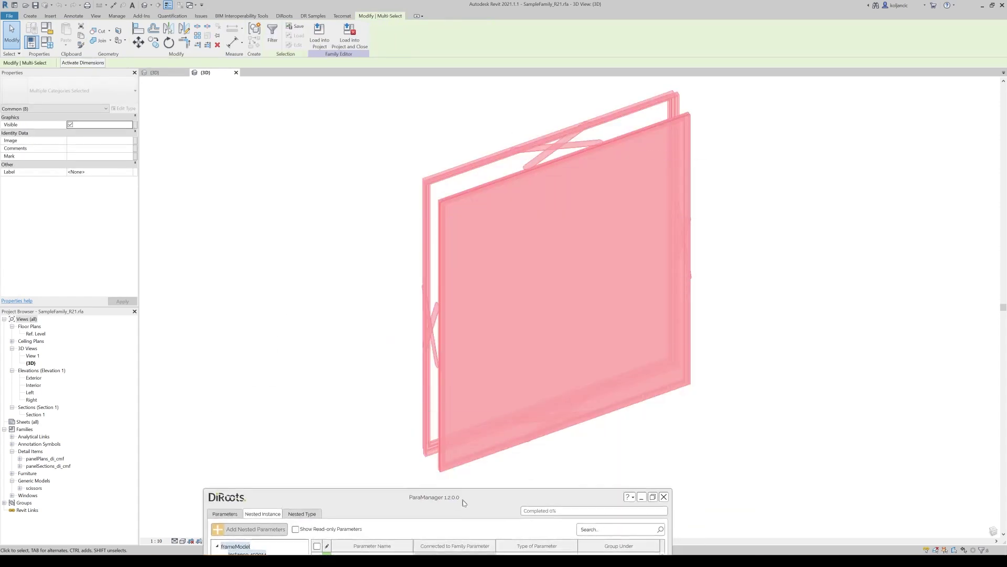
{"action": "left_click_drag", "start_coordinate": [492, 153], "coordinate": [470, 403]}
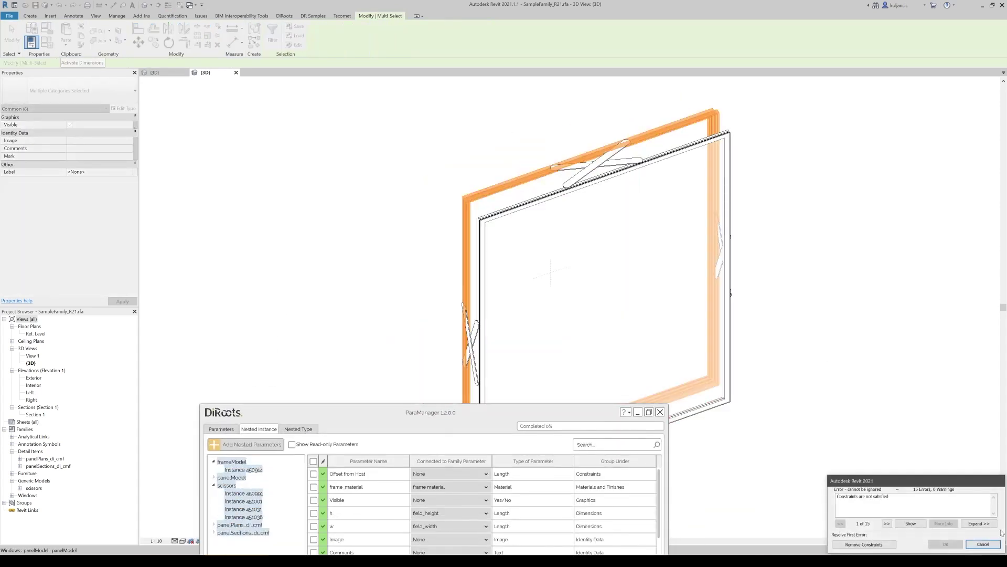
{"action": "left_click", "coordinate": [983, 544]}
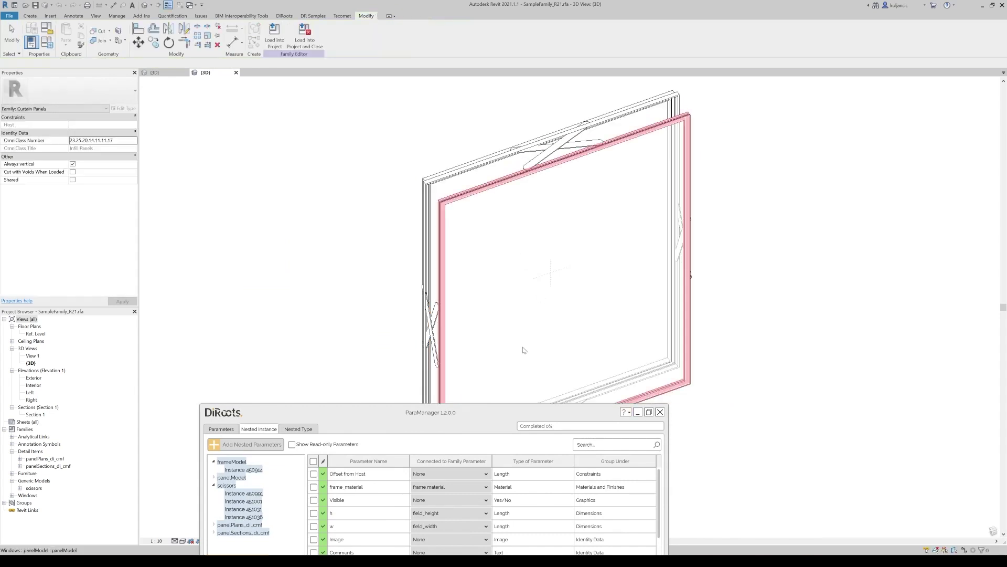
- With frameModel and scissors instances selected, tick the Visible parameter checkbox
{"action": "left_click_drag", "start_coordinate": [387, 410], "coordinate": [392, 255]}
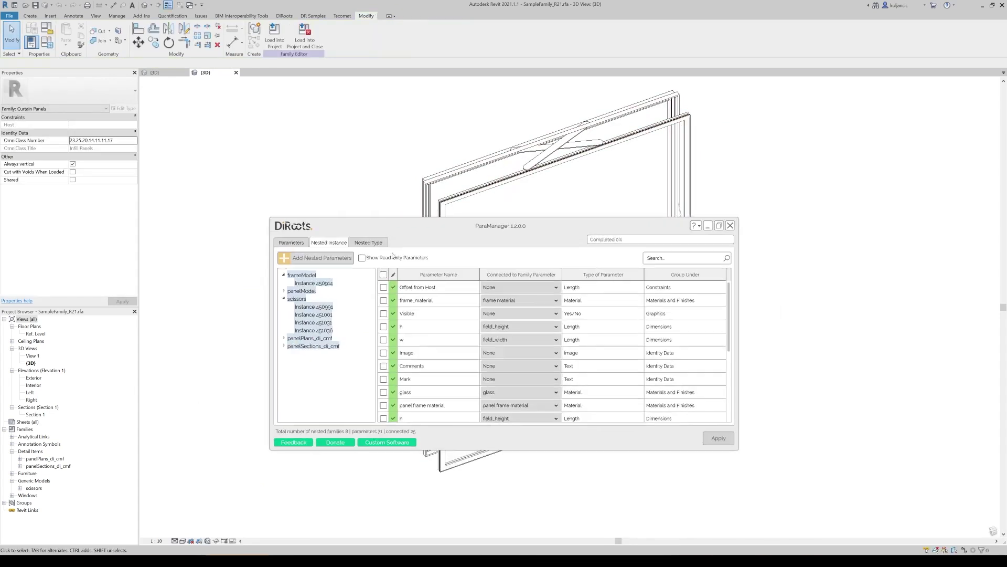
{"action": "left_click", "coordinate": [305, 275]}
{"action": "left_click_drag", "start_coordinate": [572, 222], "coordinate": [536, 162]}
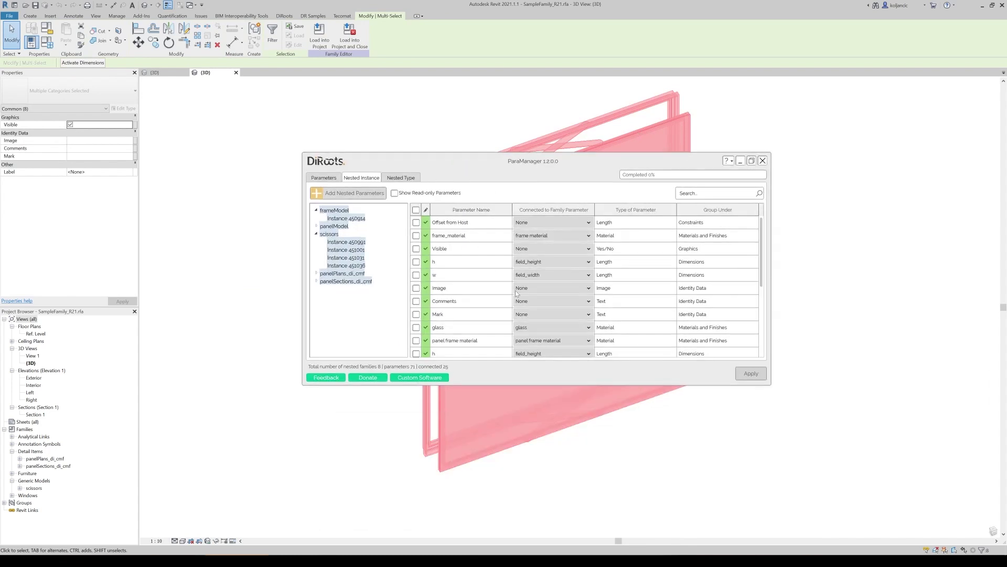
{"action": "left_click", "coordinate": [416, 251]}
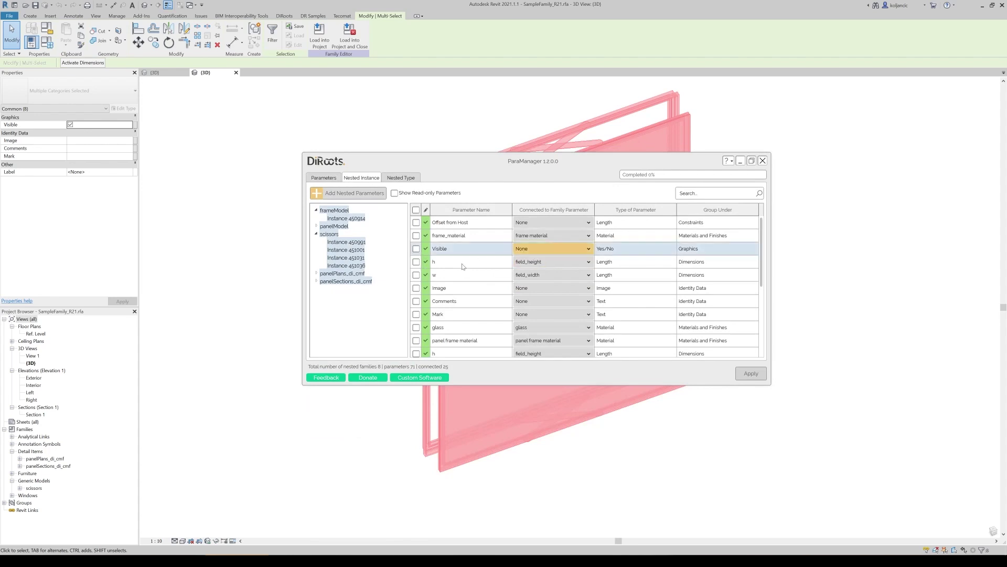
{"action": "left_click", "coordinate": [416, 250]}
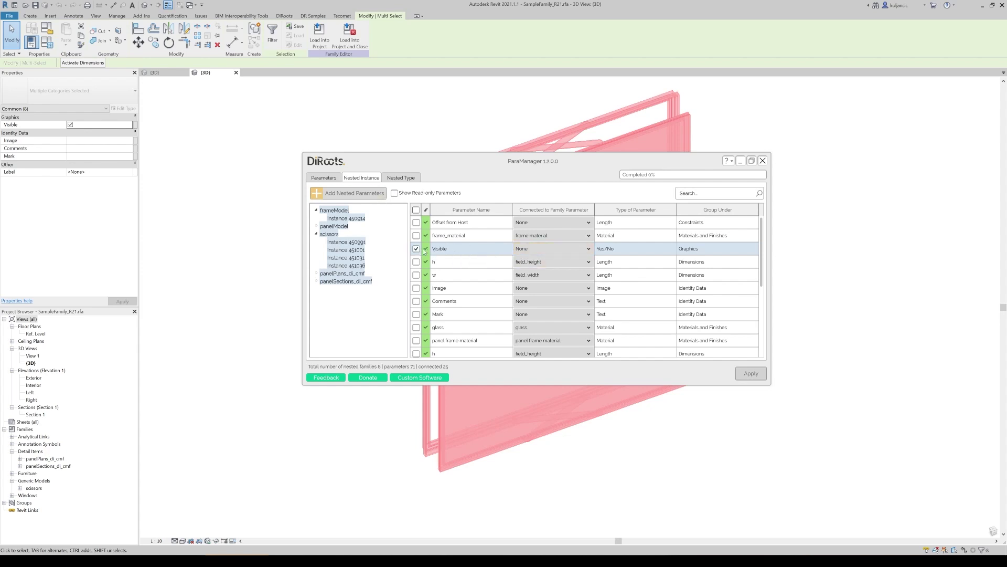
- Add the marked Visible as a new instance-level family parameter and apply
{"action": "left_click", "coordinate": [350, 193]}
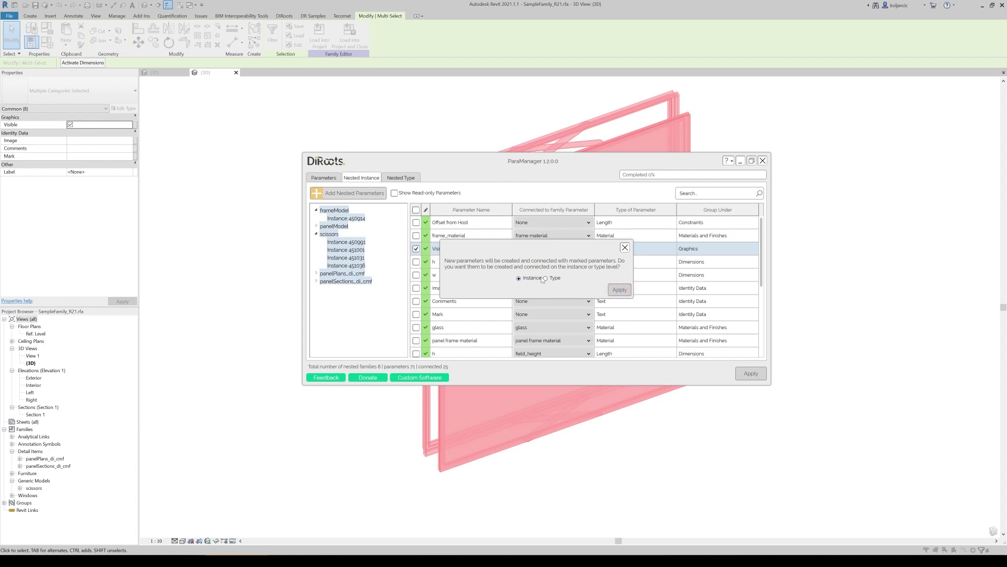
{"action": "left_click", "coordinate": [621, 291]}
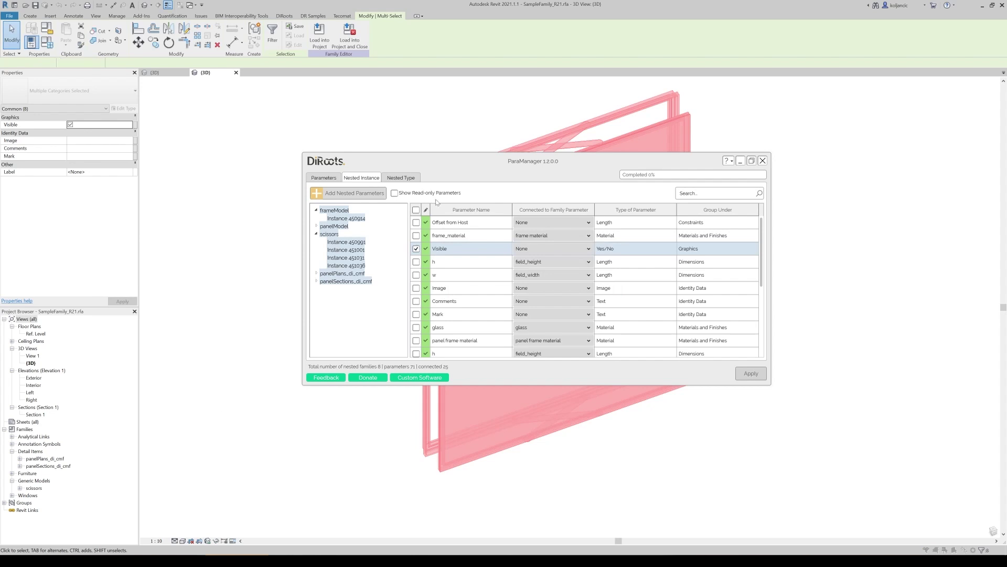
{"action": "left_click", "coordinate": [520, 296]}
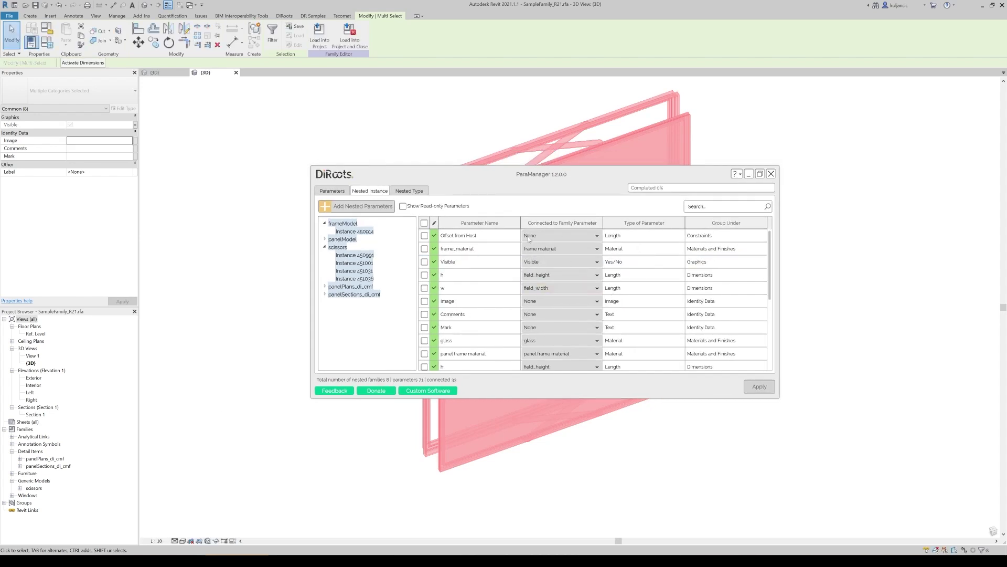
{"action": "left_click", "coordinate": [454, 263]}
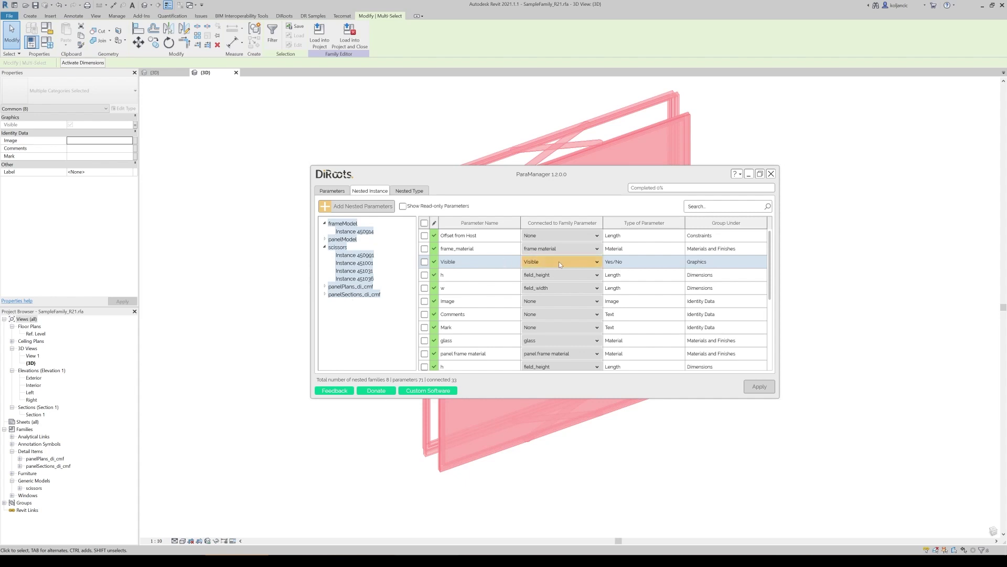
- Connect the nested Mark parameter to the family's Keynote parameter and apply
{"action": "left_click", "coordinate": [475, 277]}
{"action": "left_click", "coordinate": [474, 327]}
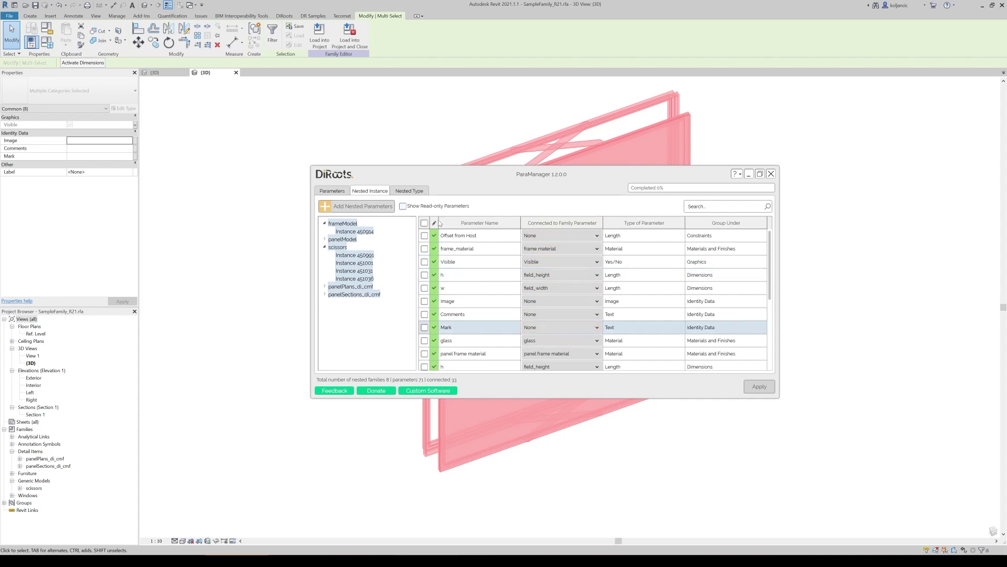
{"action": "mouse_move", "coordinate": [549, 178]}
{"action": "left_mouse_down"}
{"action": "mouse_move", "coordinate": [502, 312]}
{"action": "mouse_move", "coordinate": [490, 234]}
{"action": "left_mouse_up"}
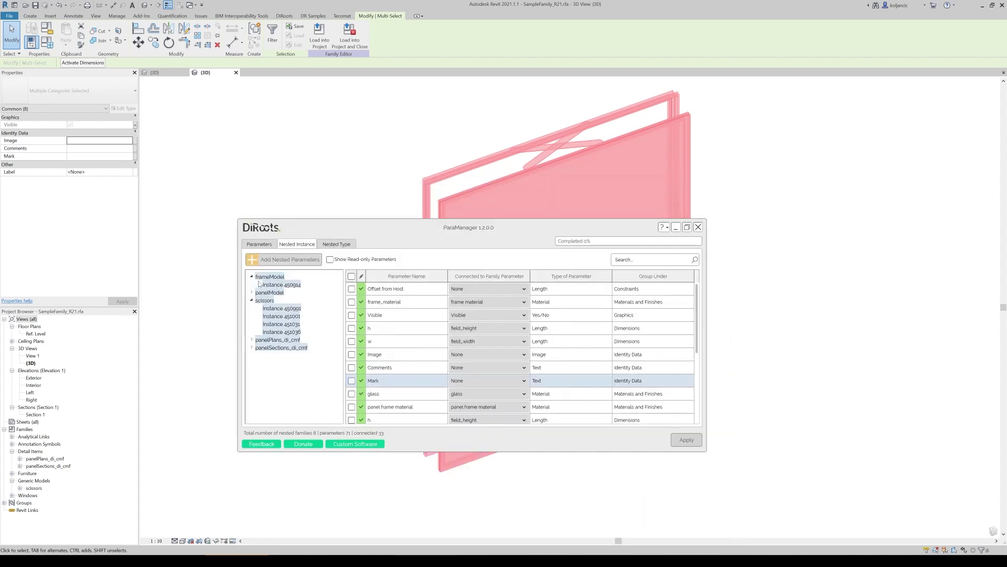
{"action": "key", "text": "k"}
{"action": "type", "text": "Keynot"}
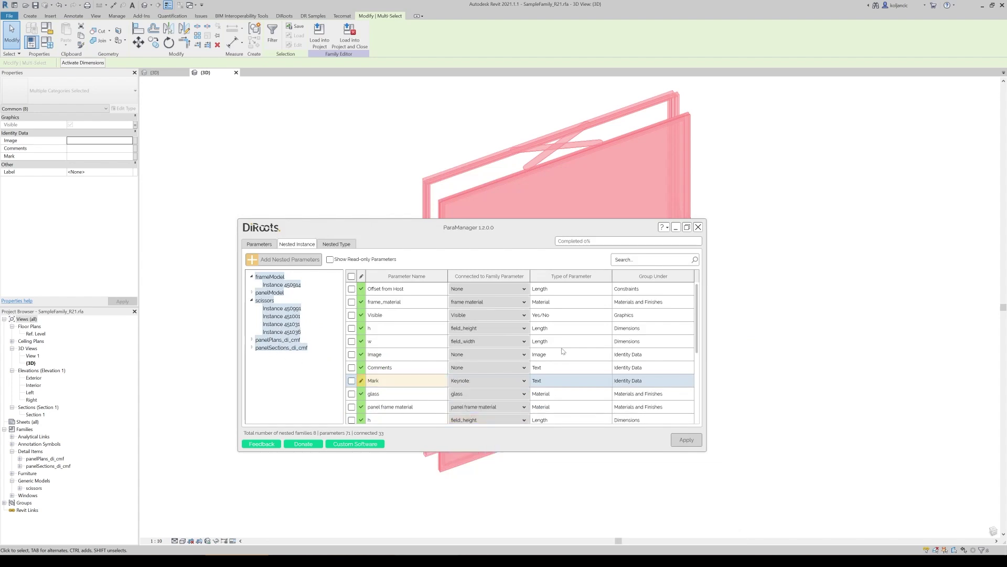
{"action": "left_click", "coordinate": [682, 442]}
{"action": "left_click", "coordinate": [517, 293]}
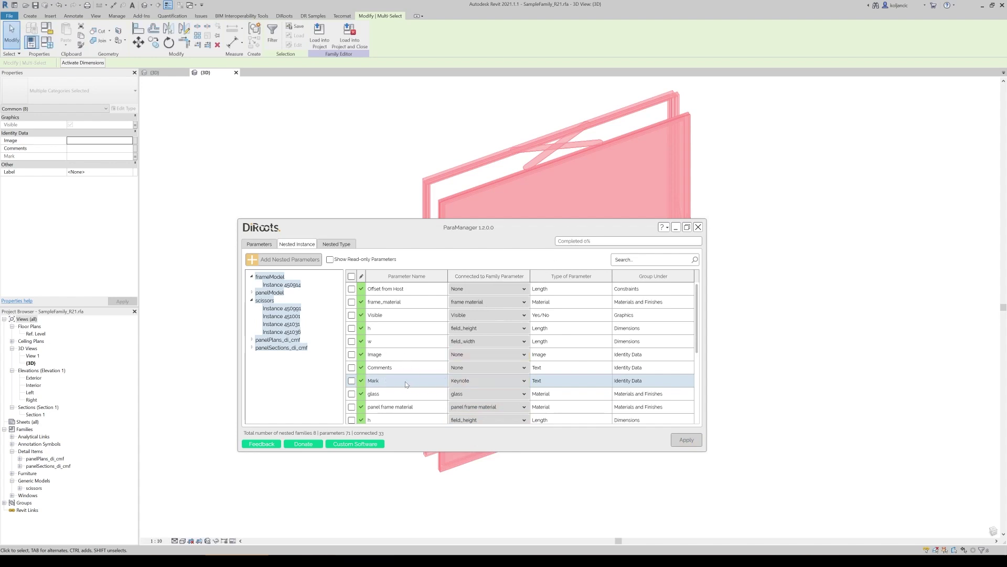
- Close ParaManager, confirm the scissors' Mark links to Keynote, and open Family Types
{"action": "left_click", "coordinate": [697, 228]}
{"action": "left_click", "coordinate": [586, 215]}
{"action": "left_click", "coordinate": [542, 133]}
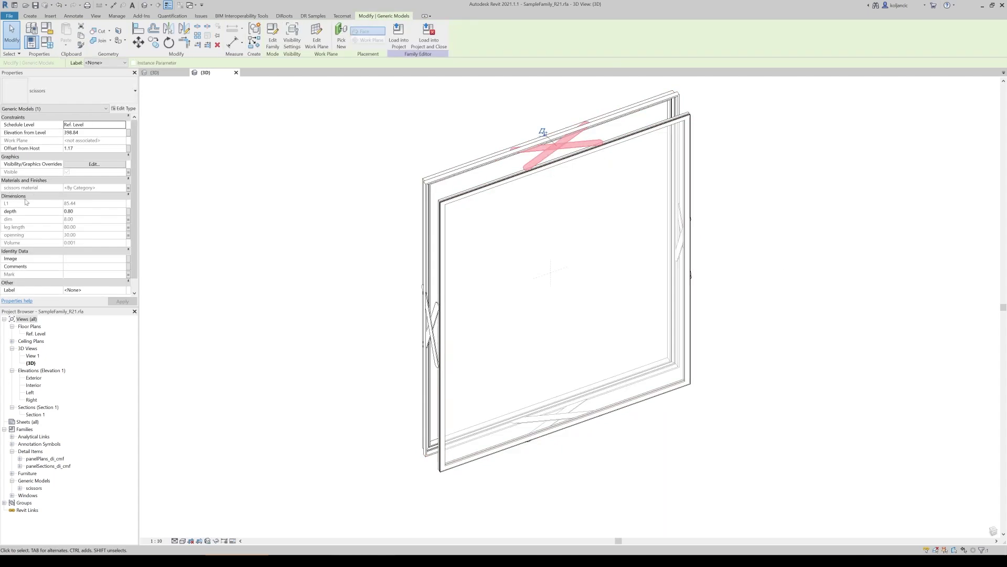
{"action": "left_click", "coordinate": [128, 274]}
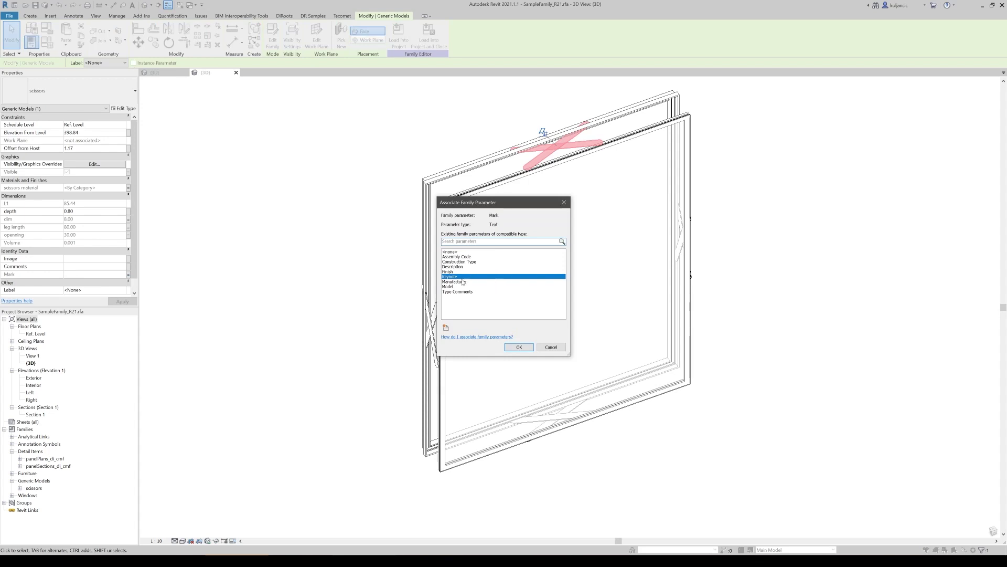
{"action": "left_click", "coordinate": [518, 346]}
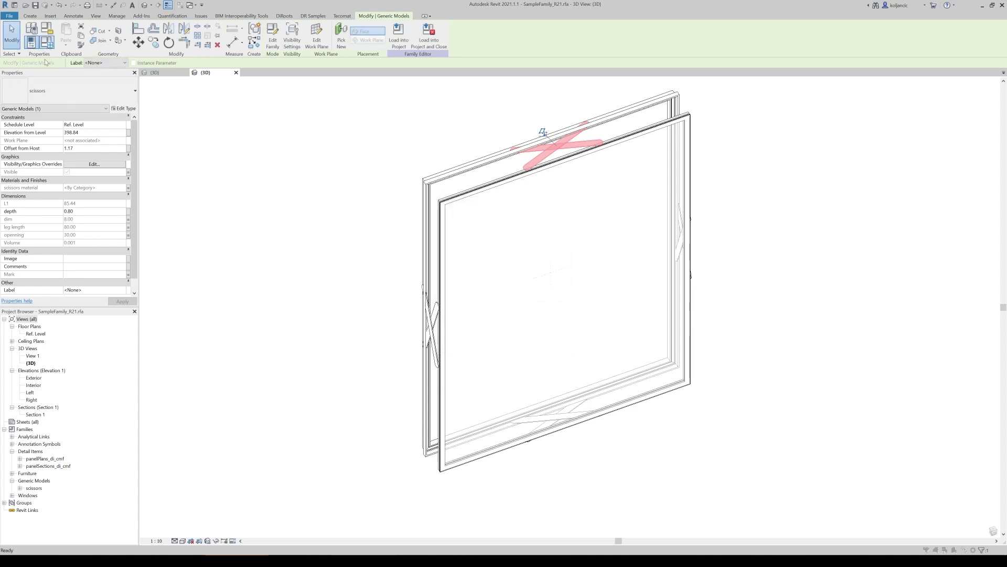
{"action": "left_click", "coordinate": [46, 41]}
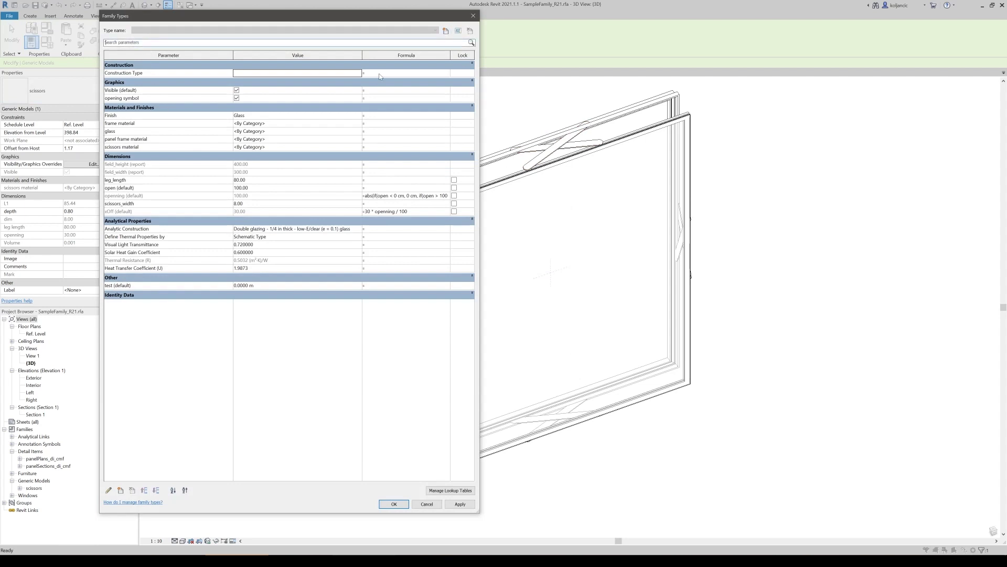
{"action": "type", "text": "vis"}
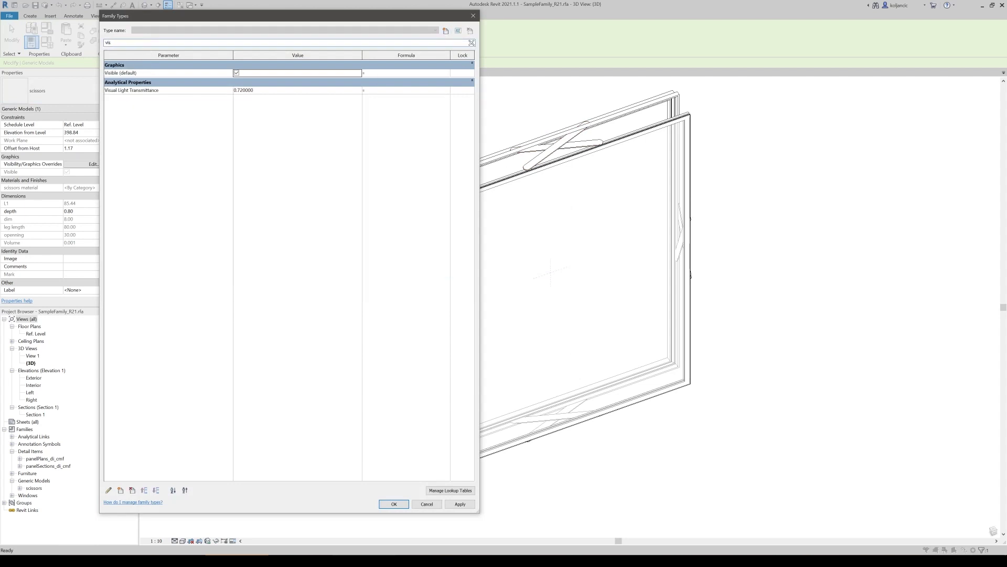
{"action": "left_click", "coordinate": [472, 15]}
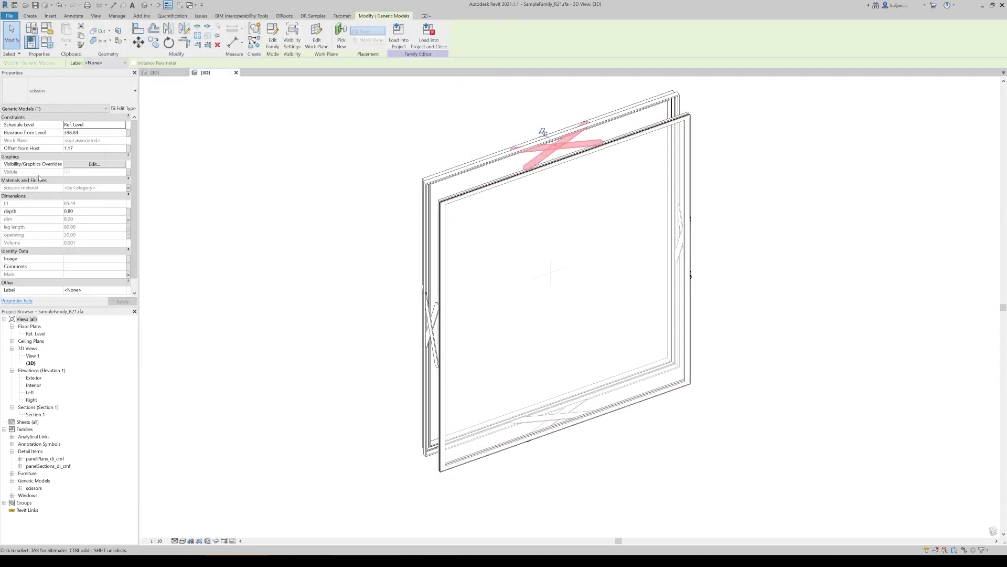
- Confirm the scissors' Visible is linked to the family Visible parameter, then deselect
{"action": "left_click", "coordinate": [129, 171]}
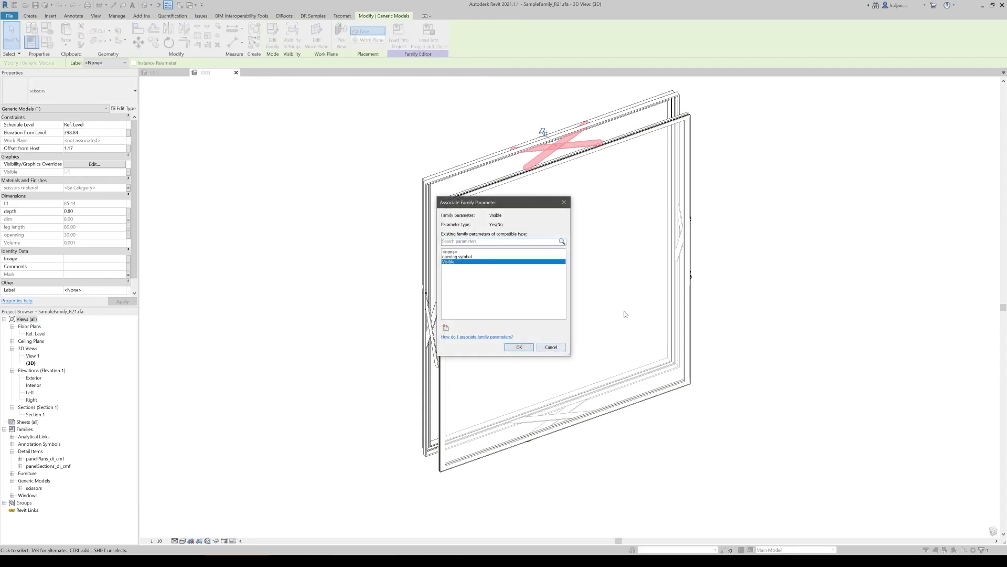
{"action": "left_click", "coordinate": [552, 347]}
{"action": "left_click", "coordinate": [716, 241]}
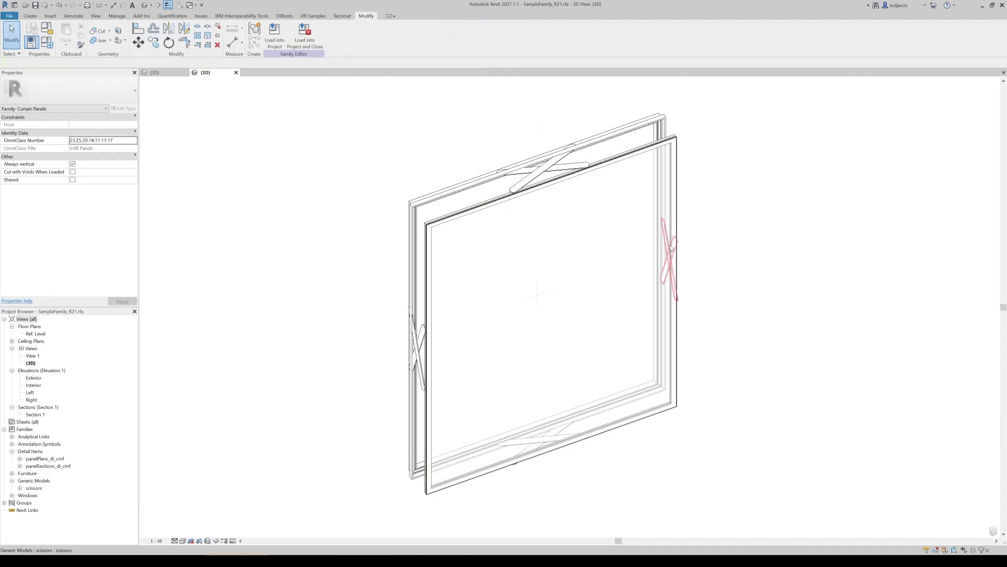